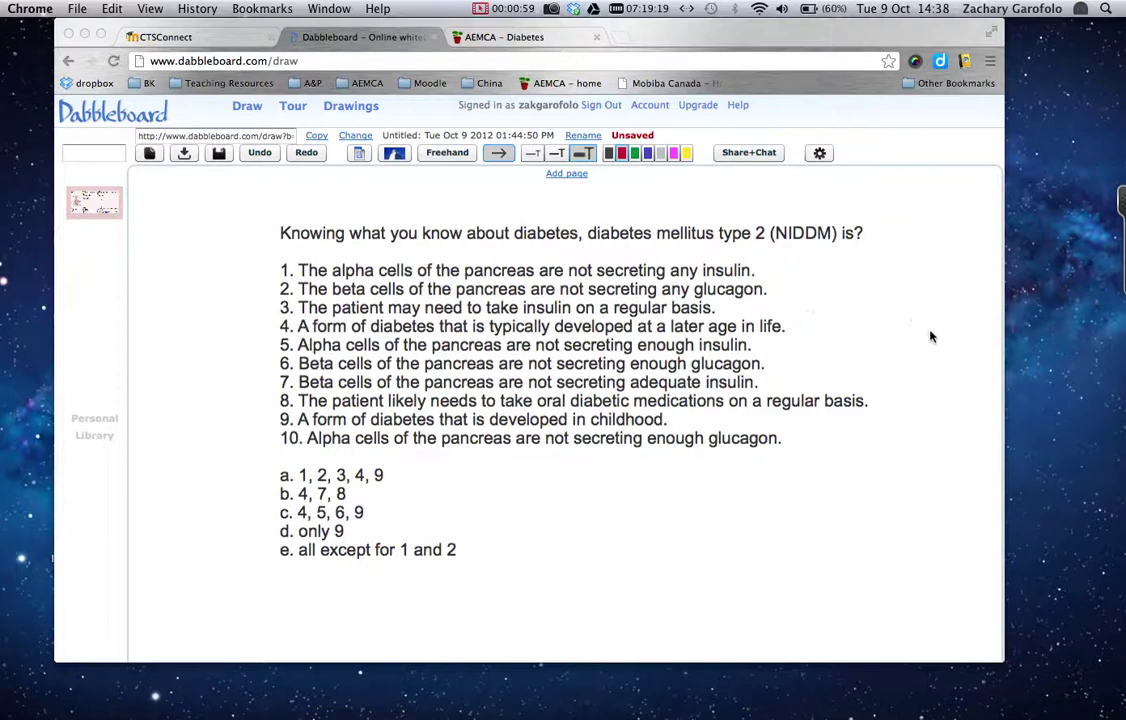
# Slide out the Snagit capture widget beside the diabetes question and set it to image capture.
pyautogui.click(1120, 204)
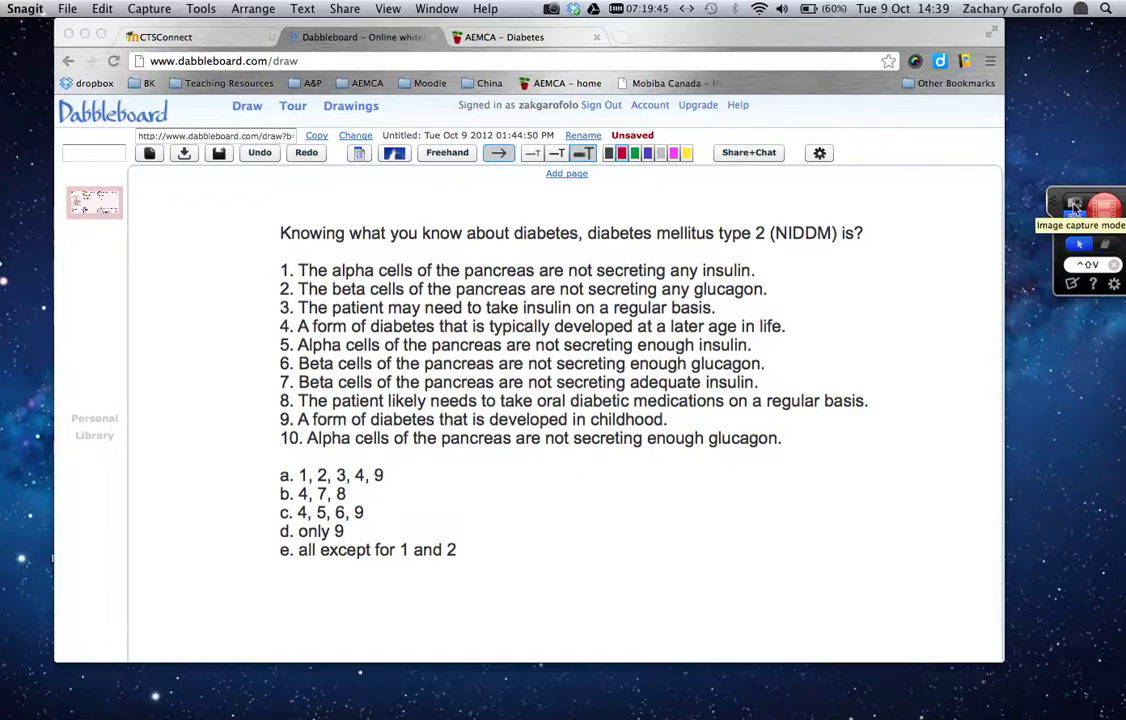
pyautogui.click(1074, 205)
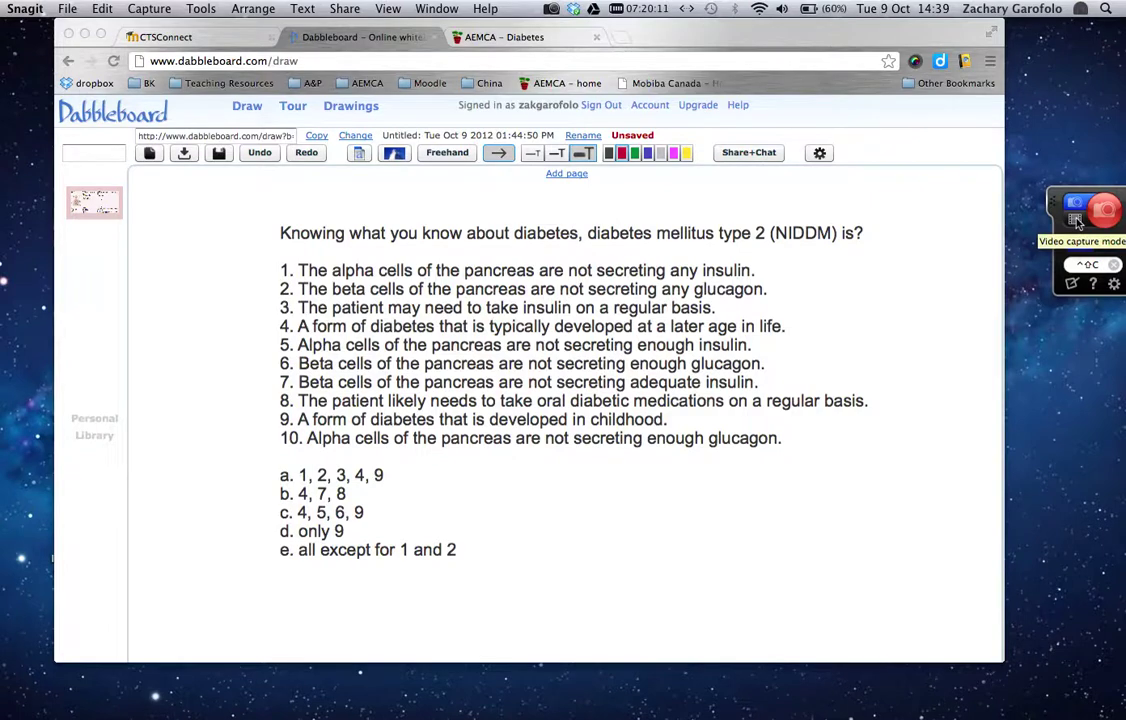
# Set the Snagit widget to video capture so the shortcut reads ^⌥V.
pyautogui.click(1075, 219)
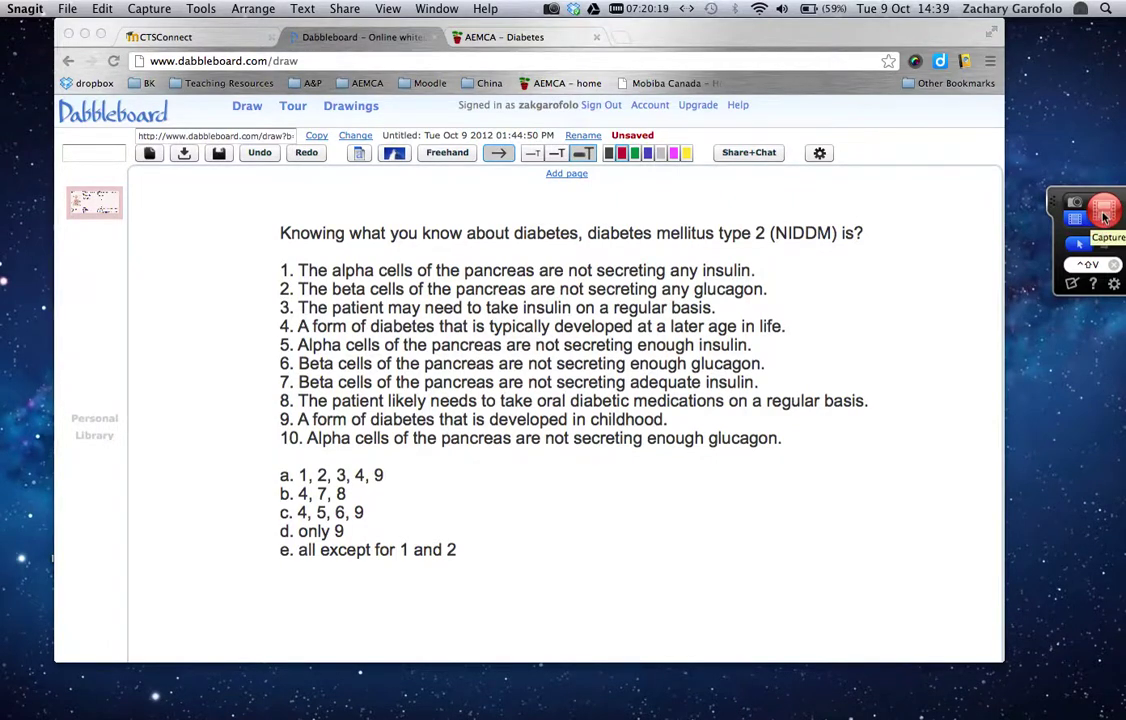
# With the type 2 diabetes quiz shown in Dabbleboard, start a new Snagit video capture.
pyautogui.click(1104, 216)
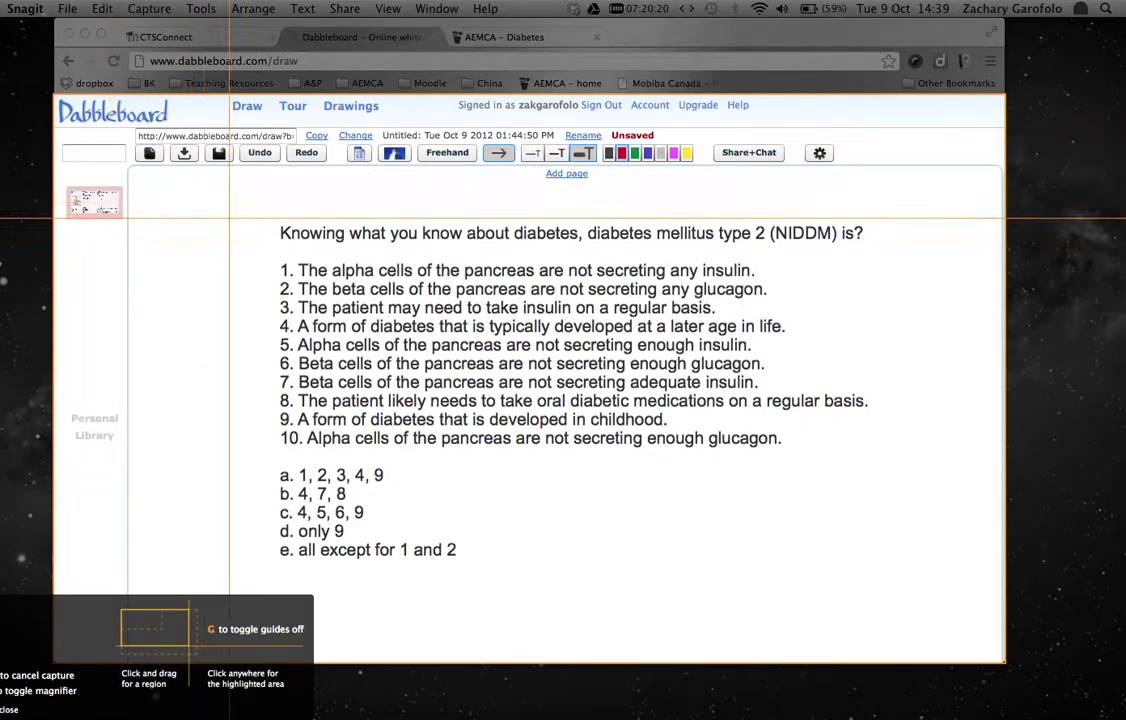
# Select the Dabbleboard whiteboard page as the 1175x701 capture region.
pyautogui.click(231, 221)
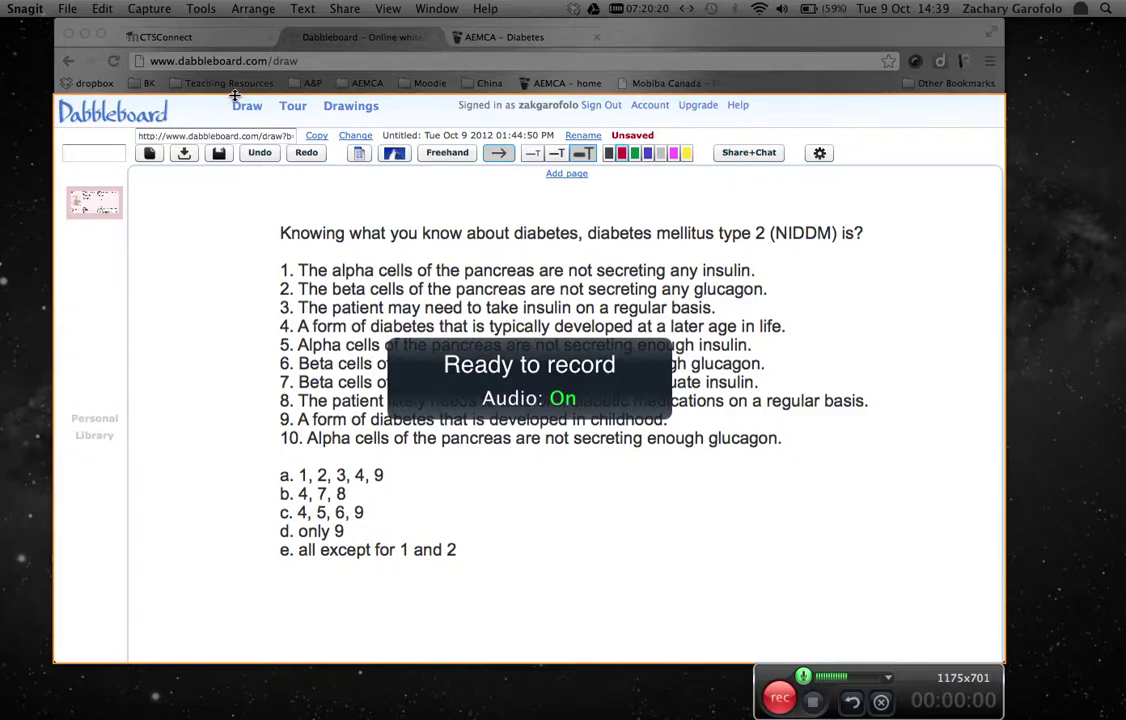
# Drag the region's top edge below the site header and its left edge to the canvas, giving 1081x594.
pyautogui.moveTo(233, 96); pyautogui.dragTo(240, 181)
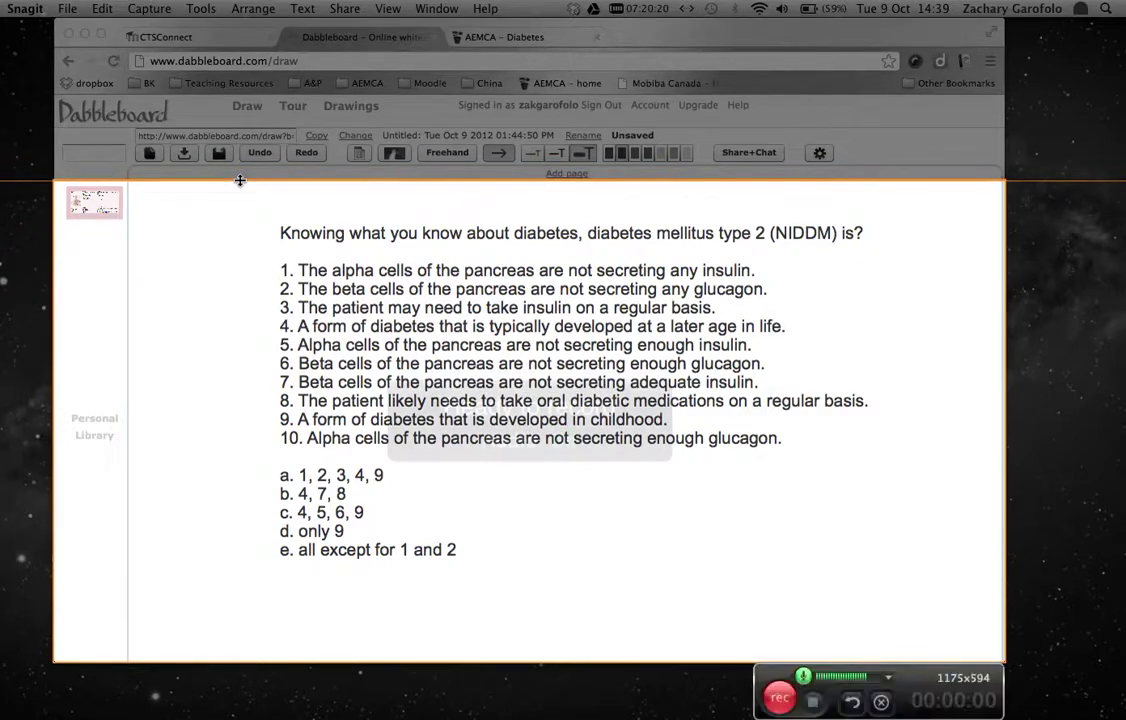
pyautogui.moveTo(54, 259); pyautogui.dragTo(129, 255)
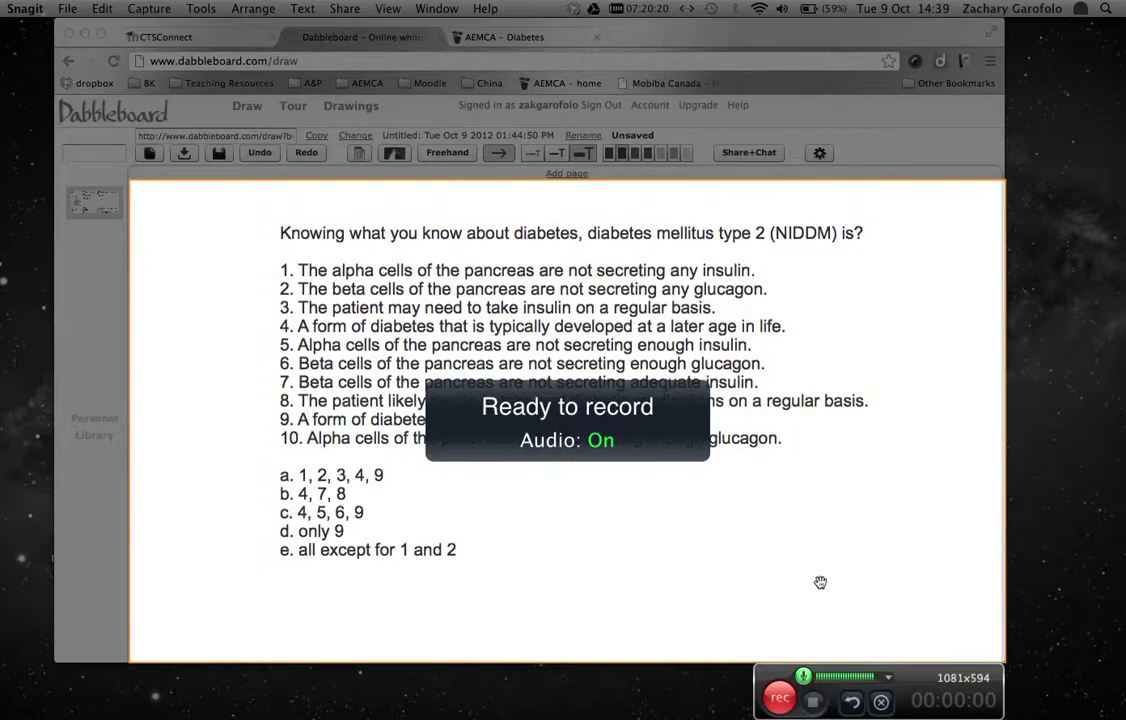
# Start recording and draw a thick red arrow striking through statement 1.
pyautogui.click(780, 700)
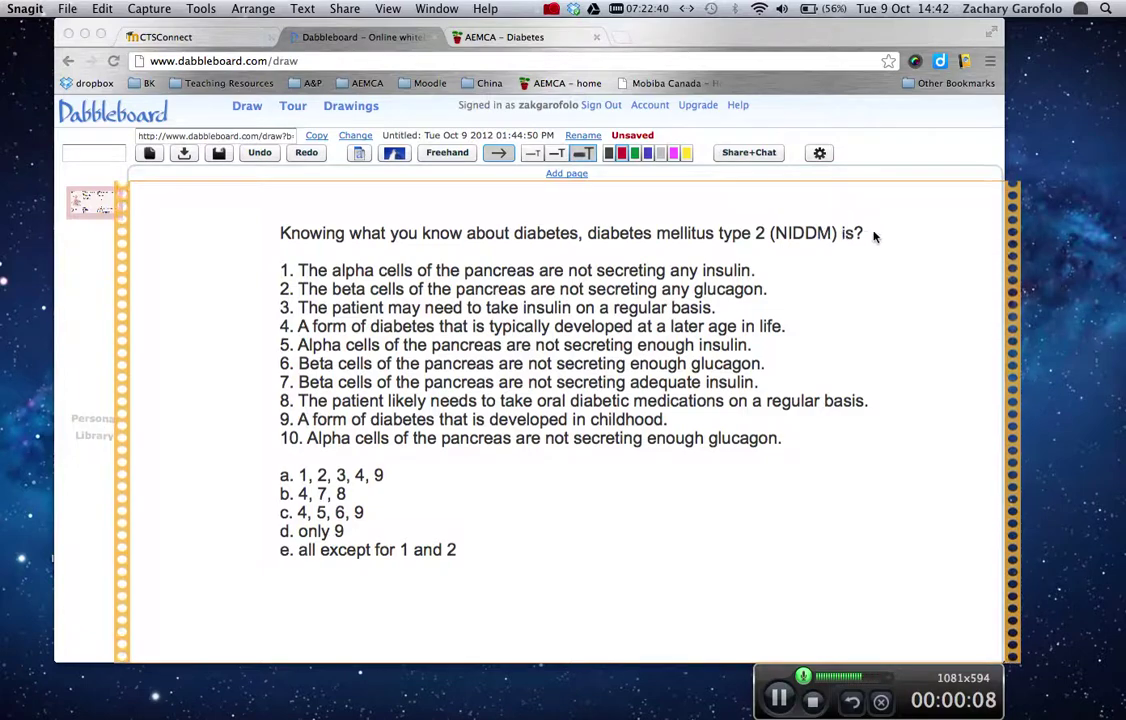
pyautogui.click(955, 158)
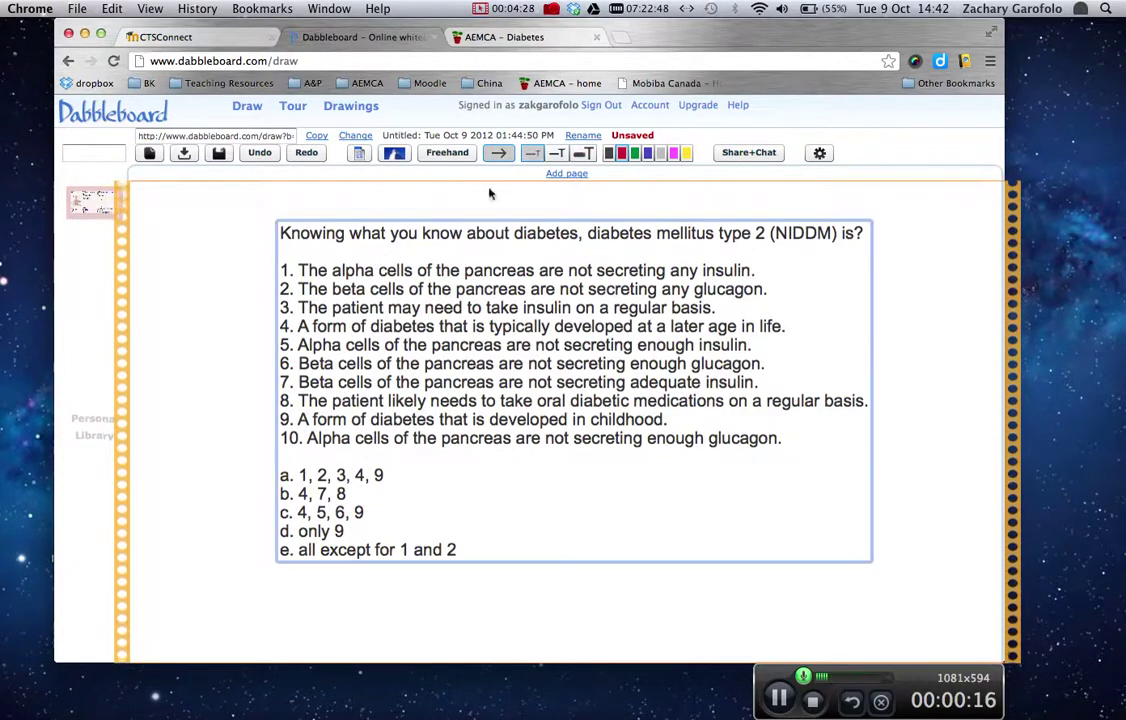
pyautogui.click(584, 155)
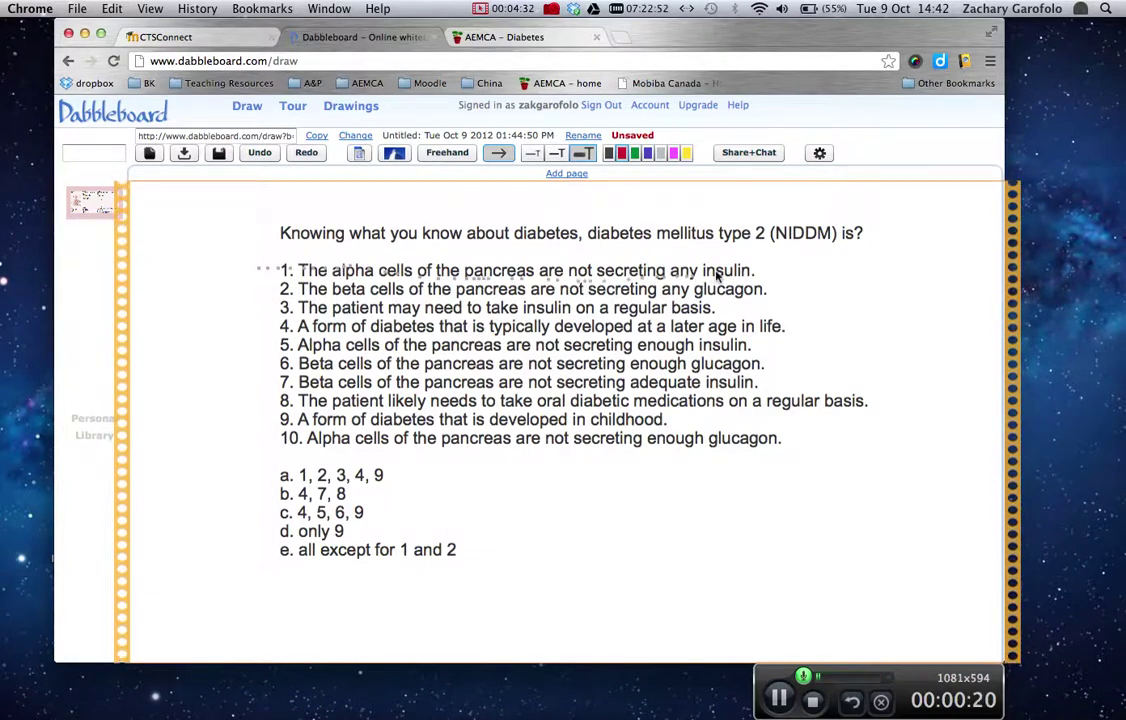
pyautogui.moveTo(257, 268); pyautogui.dragTo(752, 268)
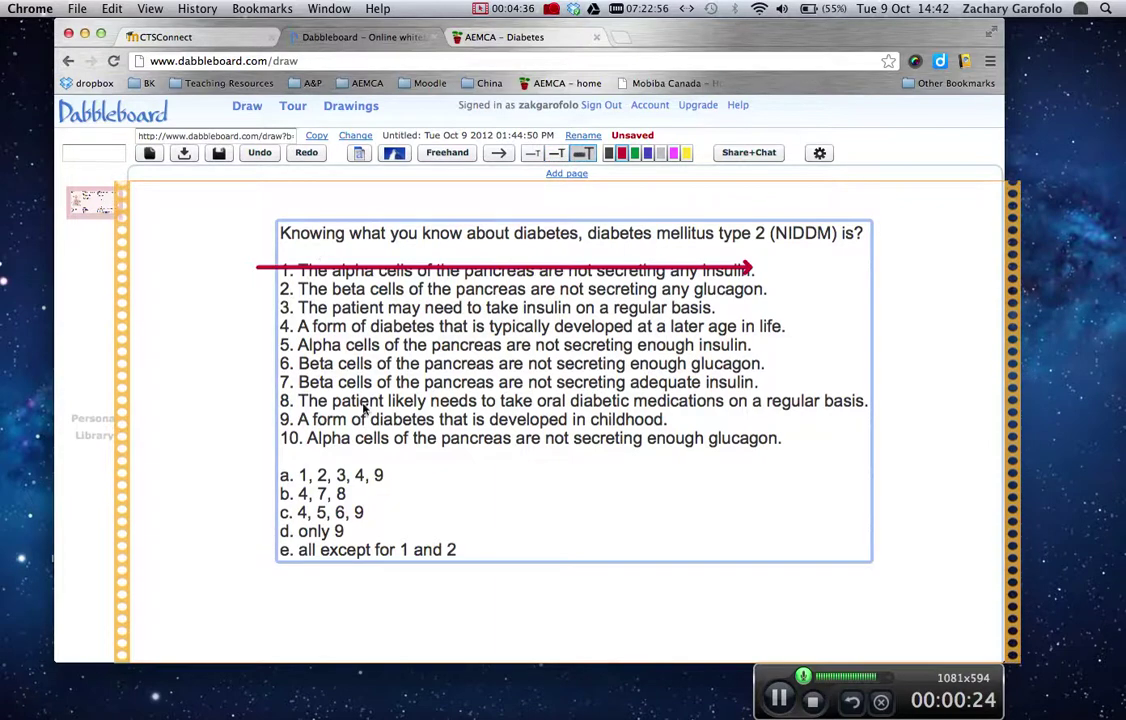
# Add the red note 'This is incorrect' left of statements 5–7, then draw a triangle right of the quiz.
pyautogui.click(161, 373)
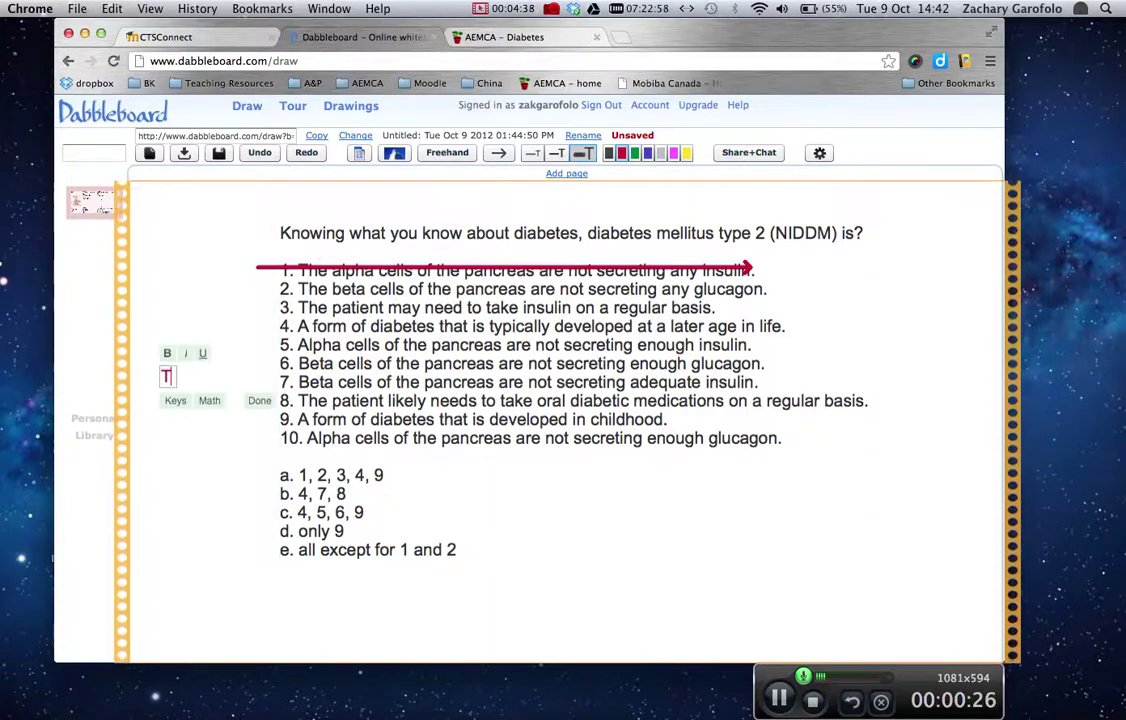
pyautogui.write('This is incorrect')
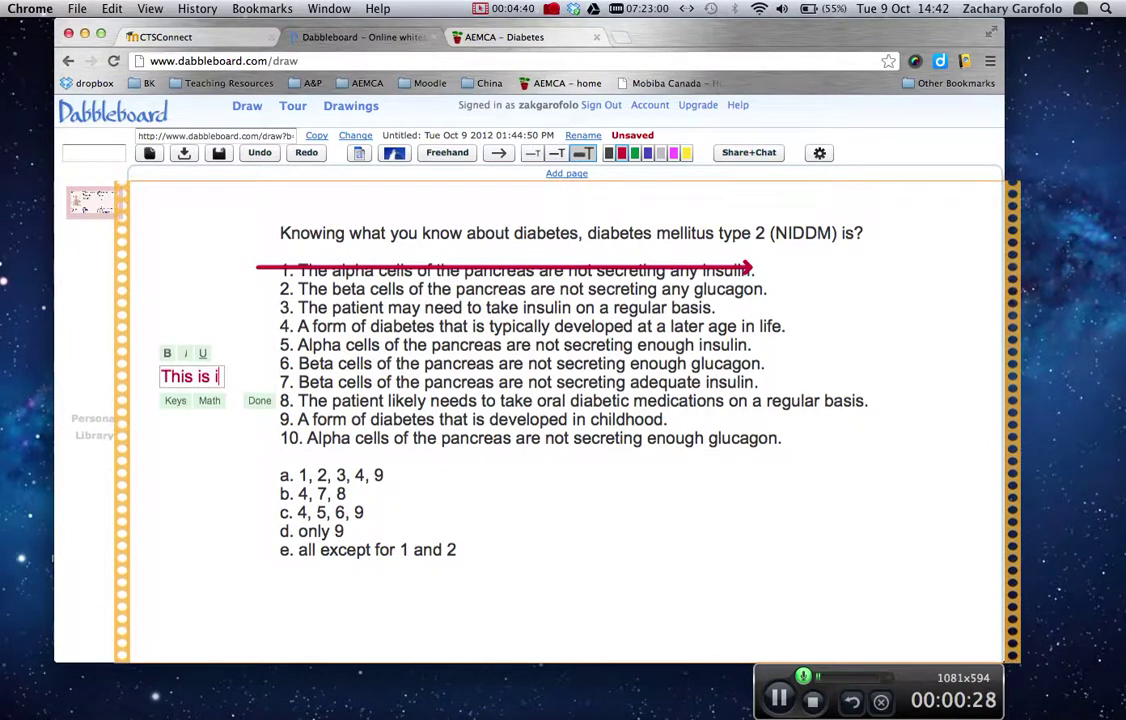
pyautogui.click(190, 440)
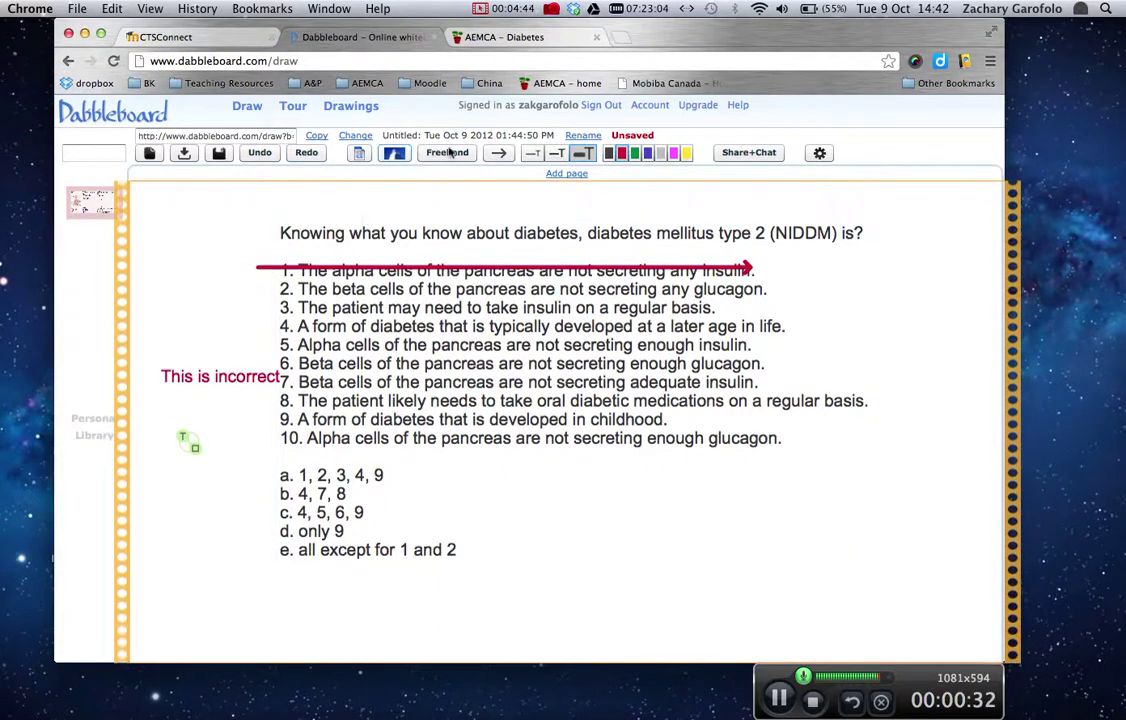
pyautogui.moveTo(895, 303)
pyautogui.mouseDown()
pyautogui.moveTo(970, 402)
pyautogui.moveTo(975, 304)
pyautogui.moveTo(905, 291)
pyautogui.moveTo(913, 328)
pyautogui.mouseUp()
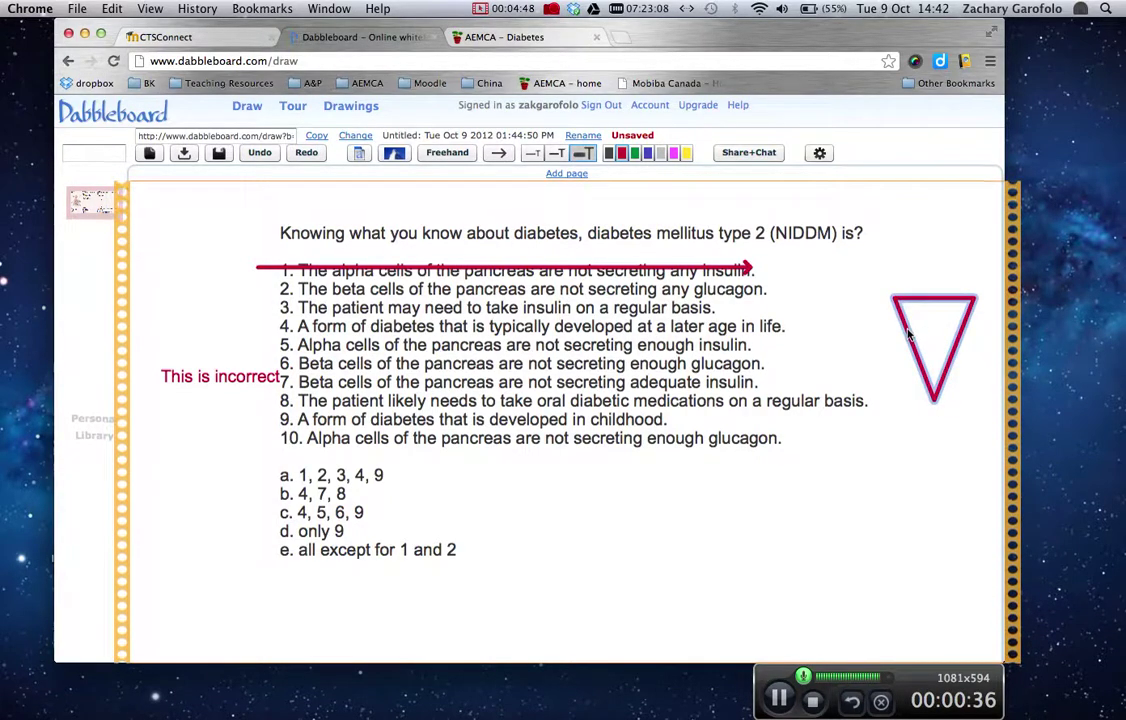
# Add a stem and base under the triangle, draw an arrow to answer b, and stop recording.
pyautogui.moveTo(913, 403)
pyautogui.mouseDown()
pyautogui.moveTo(914, 470)
pyautogui.moveTo(928, 470)
pyautogui.mouseUp()
pyautogui.click(697, 515)
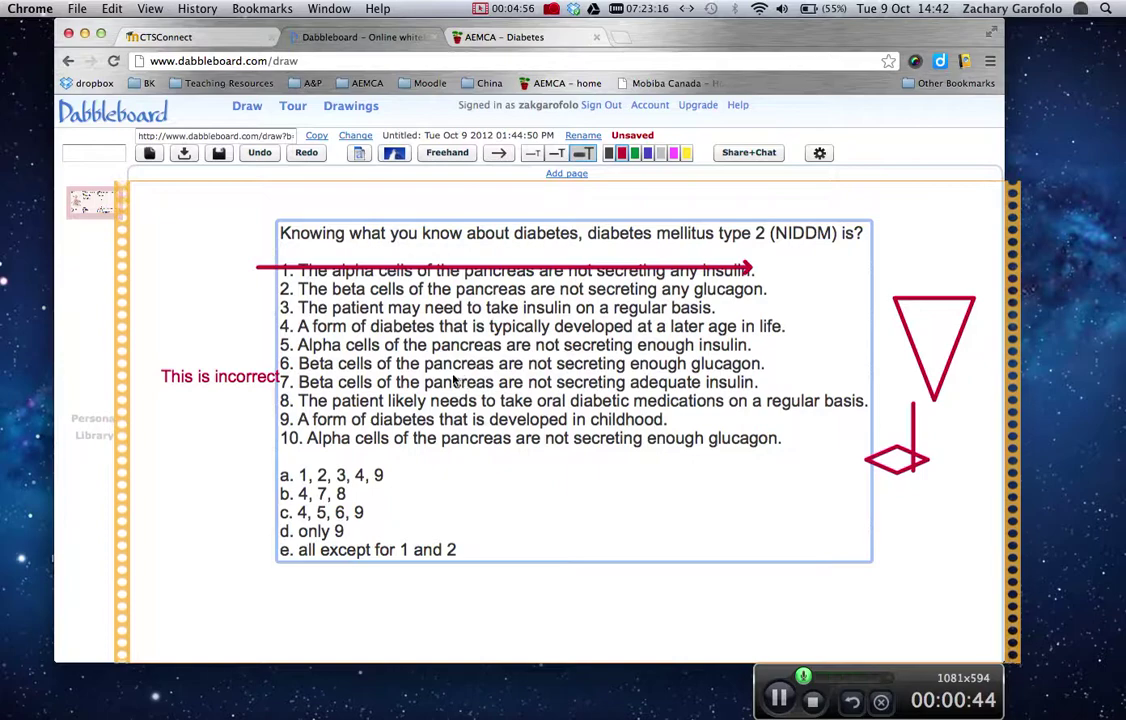
pyautogui.click(230, 205)
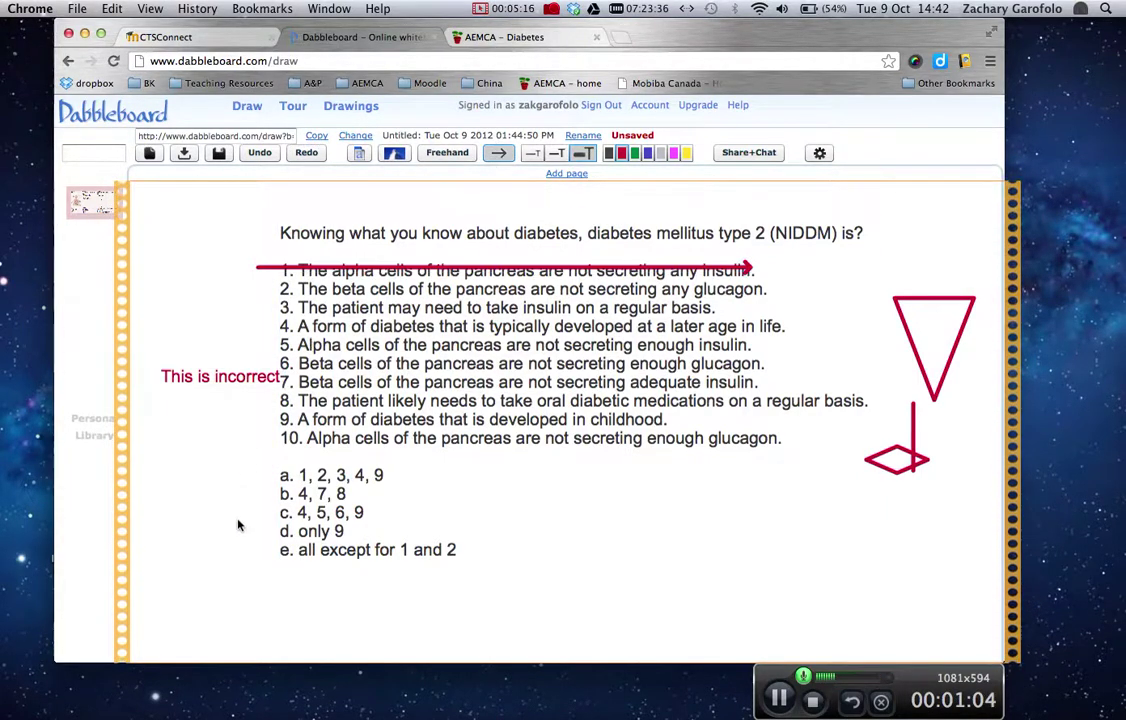
pyautogui.moveTo(218, 491); pyautogui.dragTo(272, 494)
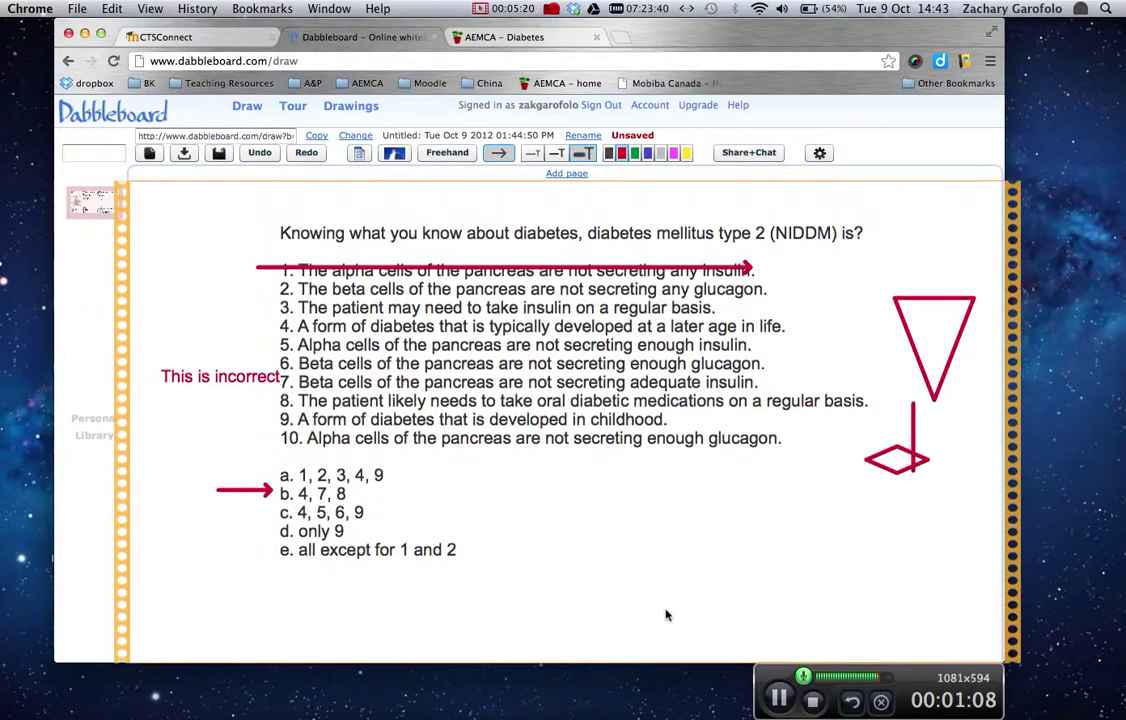
pyautogui.click(810, 700)
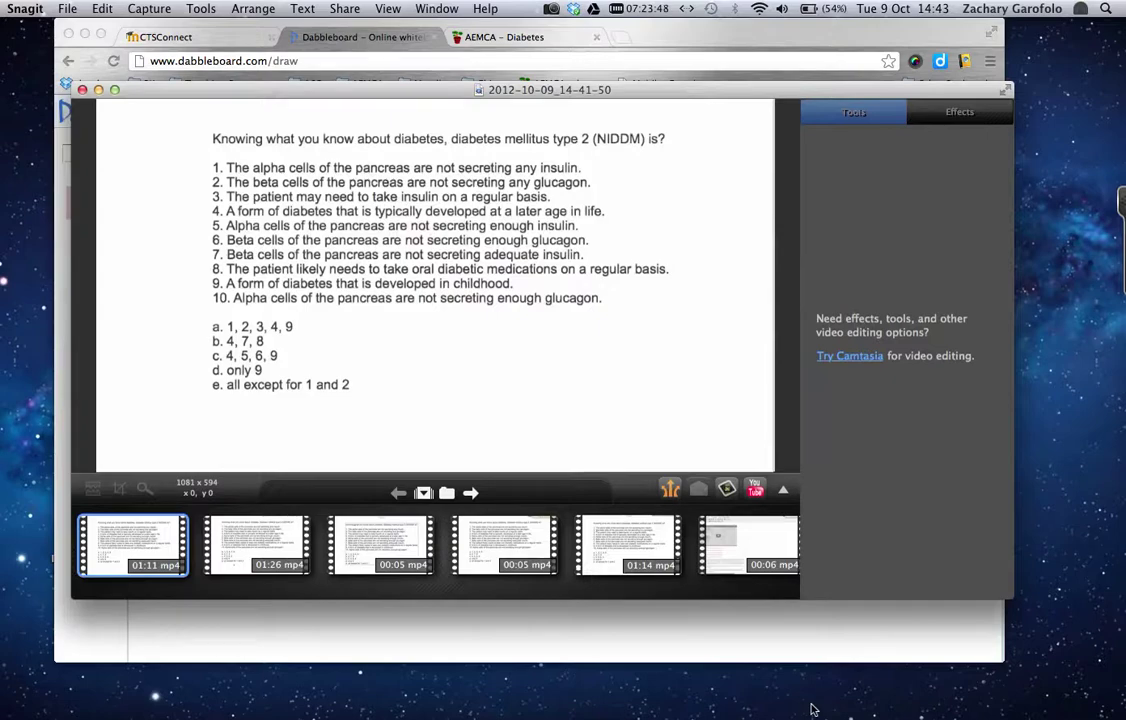
# Play the recording, skip to 00:00:14, 00:00:29 and 00:00:43, pause at 00:00:44, then share to YouTube.
pyautogui.moveTo(741, 447)
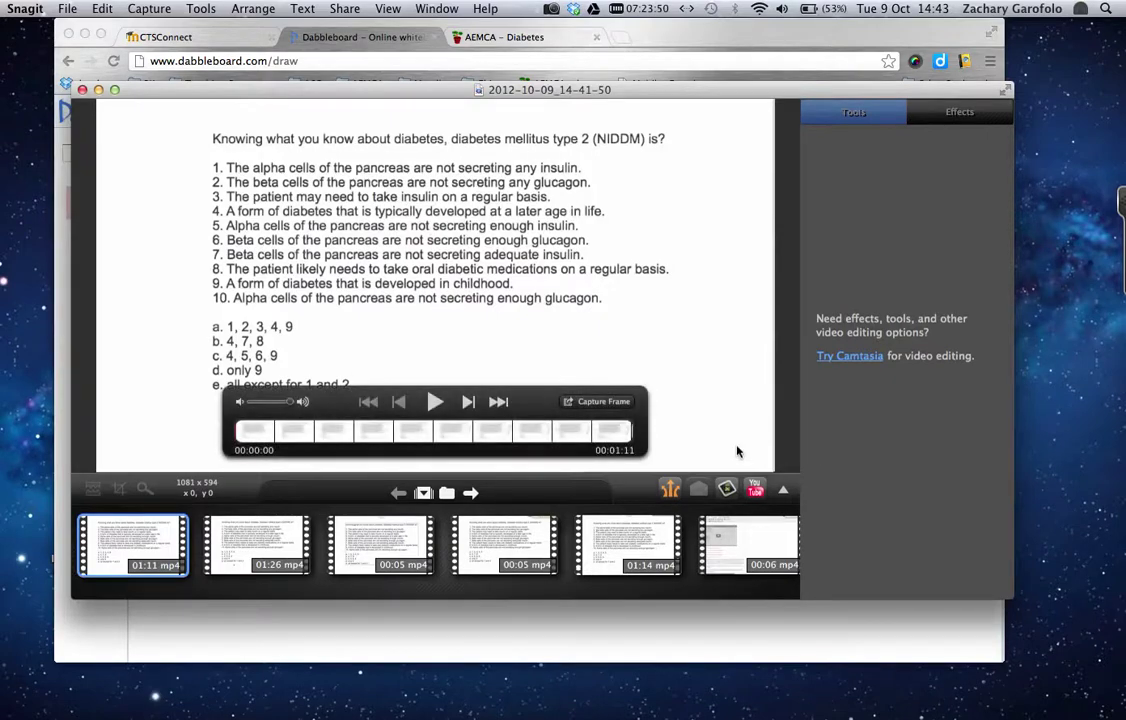
pyautogui.click(437, 401)
pyautogui.click(313, 436)
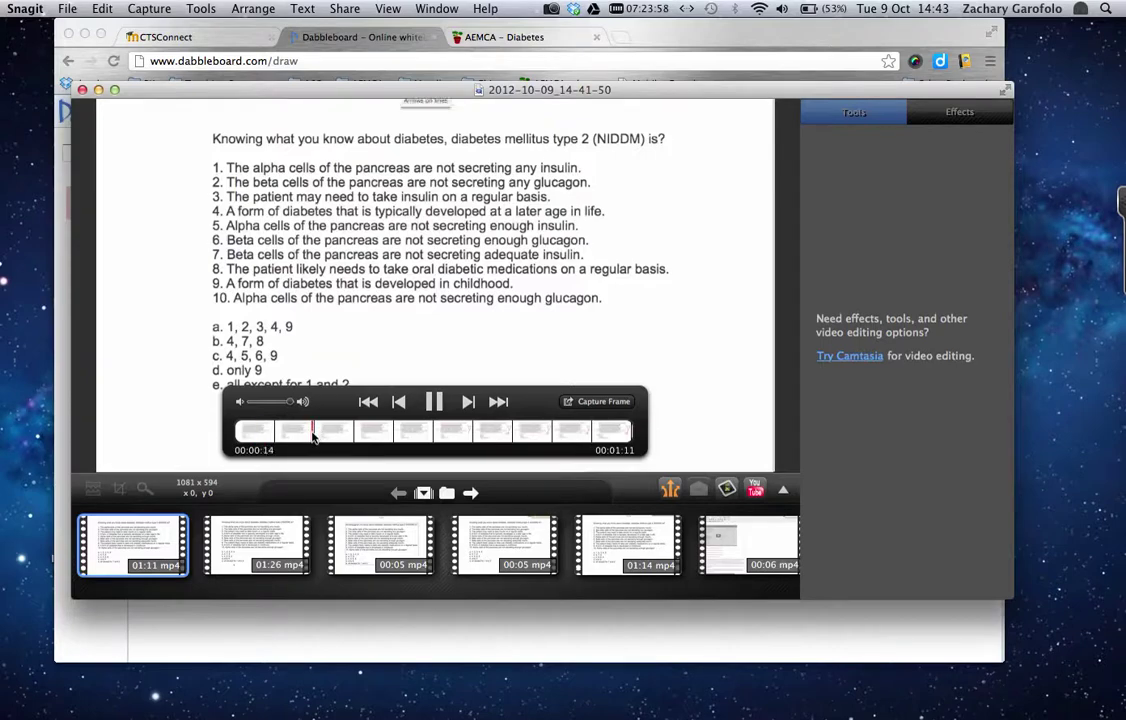
pyautogui.click(396, 438)
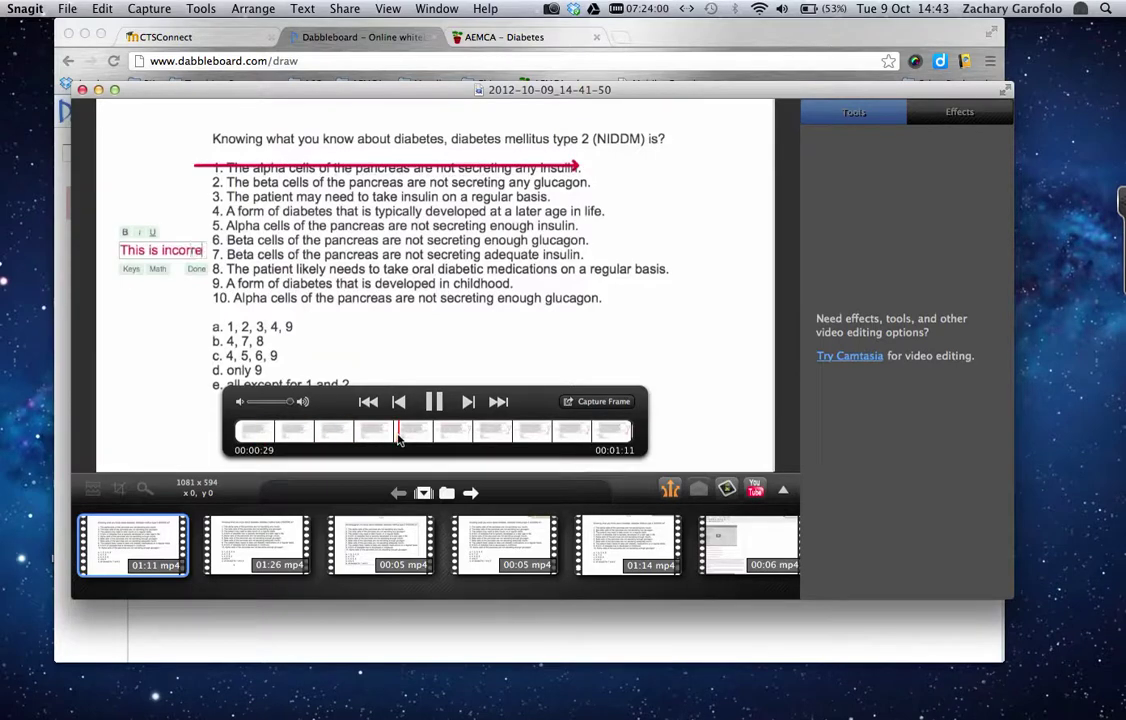
pyautogui.click(470, 434)
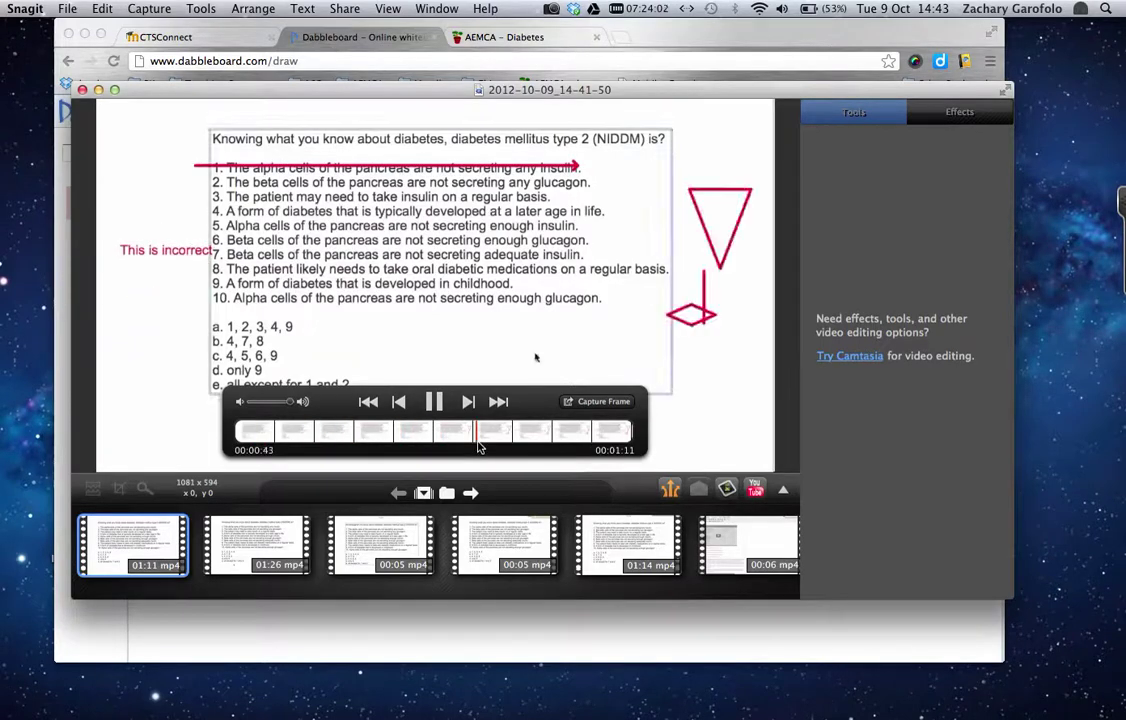
pyautogui.click(436, 405)
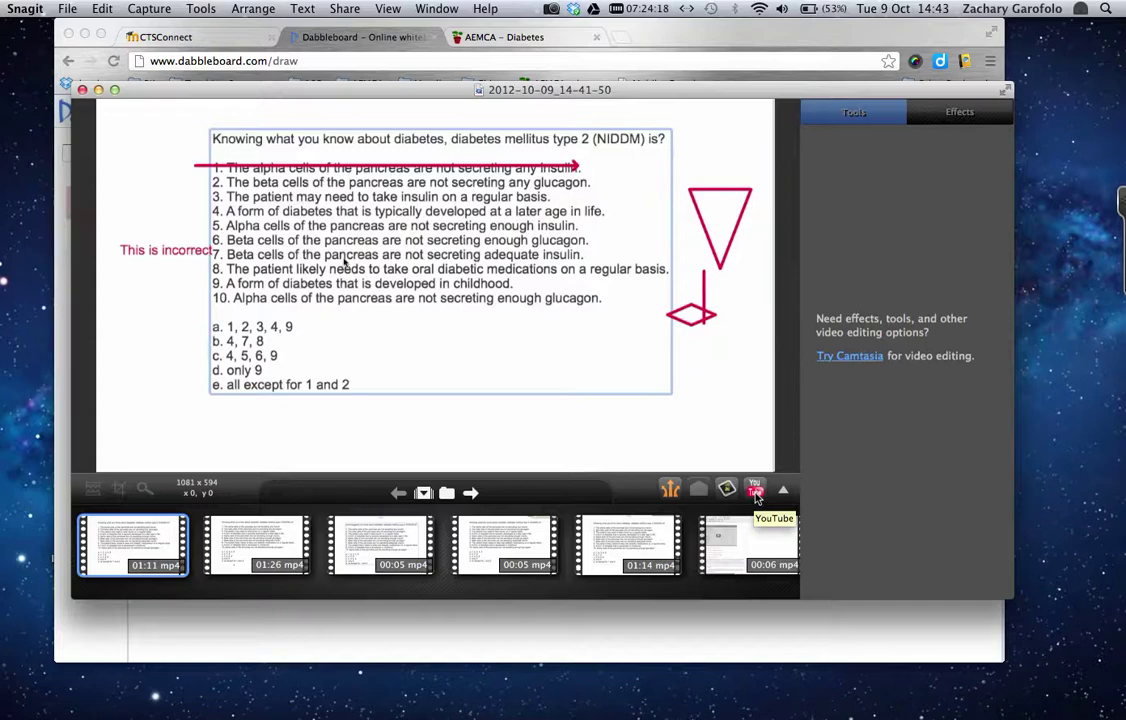
pyautogui.click(755, 492)
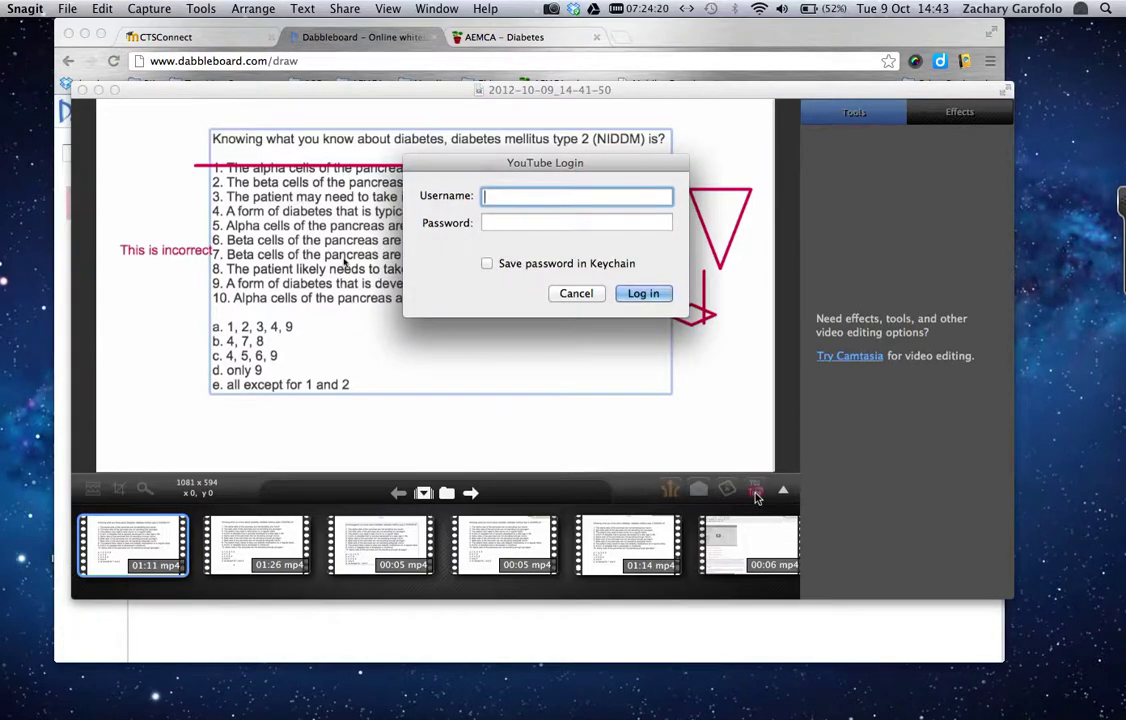
# Fill in the YouTube account username and password in the login dialog.
pyautogui.write('ctsstaff')
pyautogui.click(503, 227)
pyautogui.write('•')
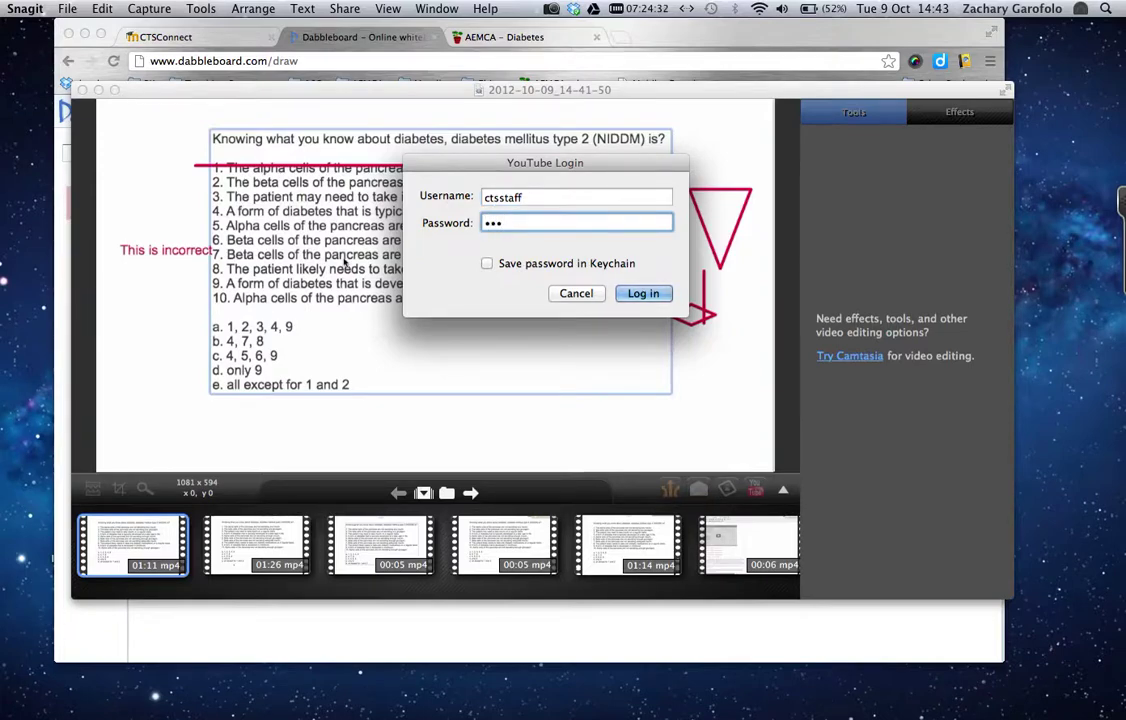
pyautogui.doubleClick(525, 198)
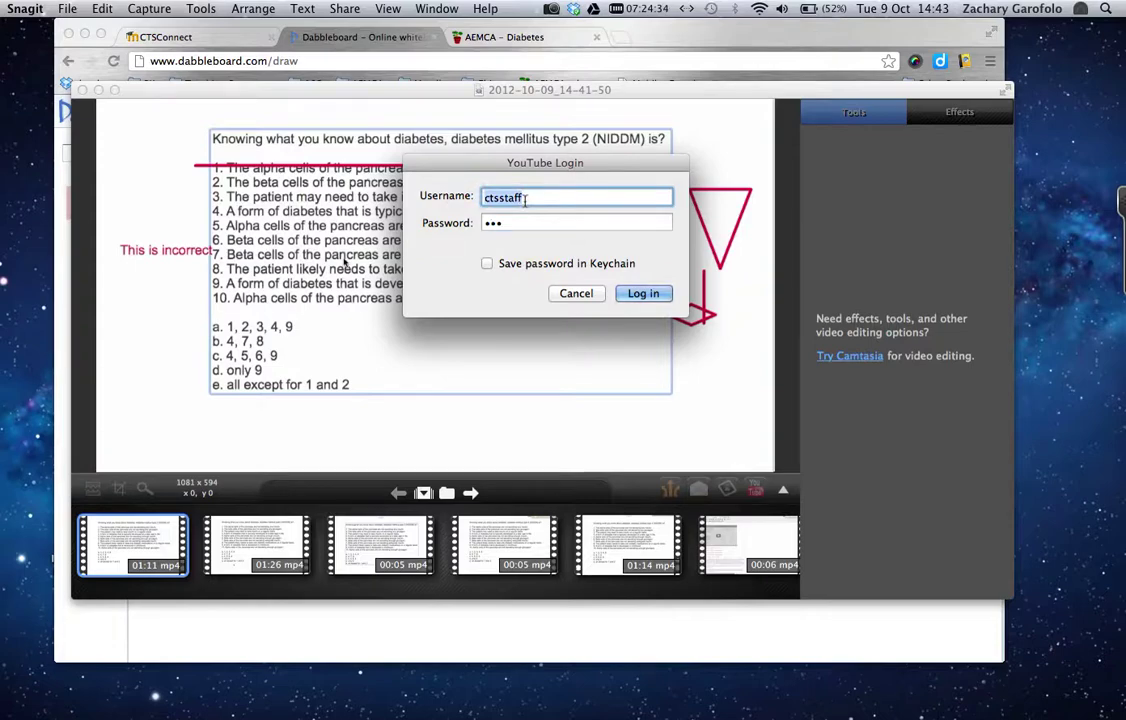
pyautogui.press('BackSpace')
pyautogui.write('ctscccs')
pyautogui.press('Tab')
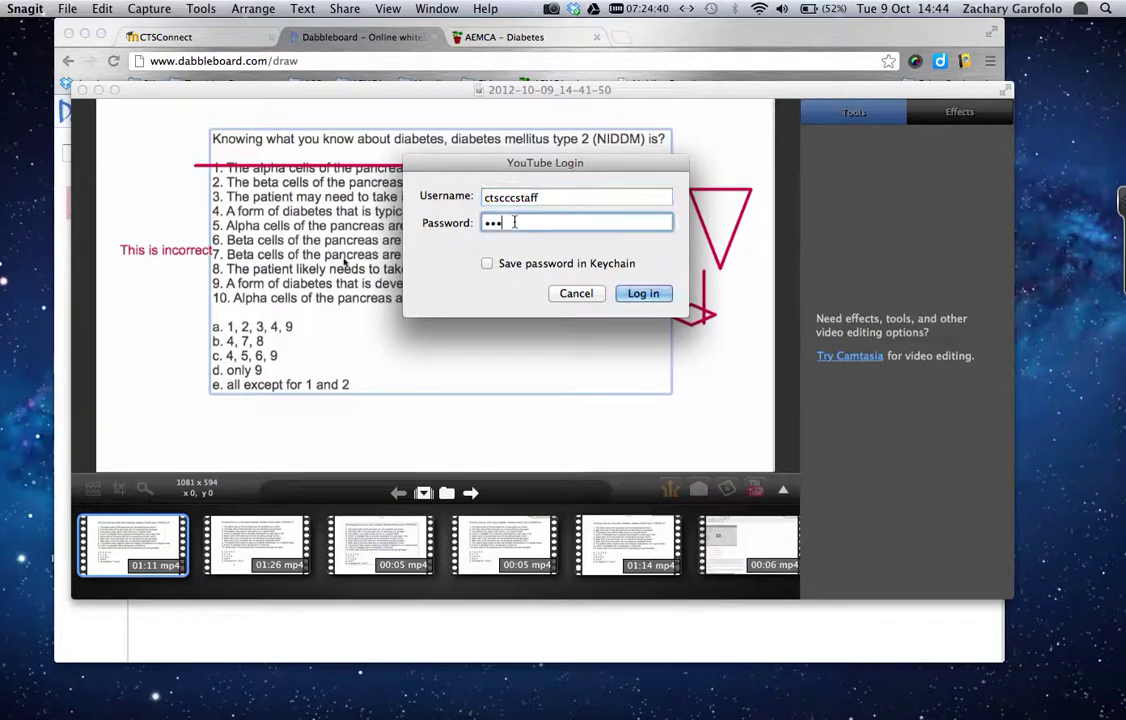
pyautogui.press('BackSpace')
pyautogui.write('•••••••••••')
# Submit the YouTube login and reposition the Snagit editor window.
pyautogui.click(646, 293)
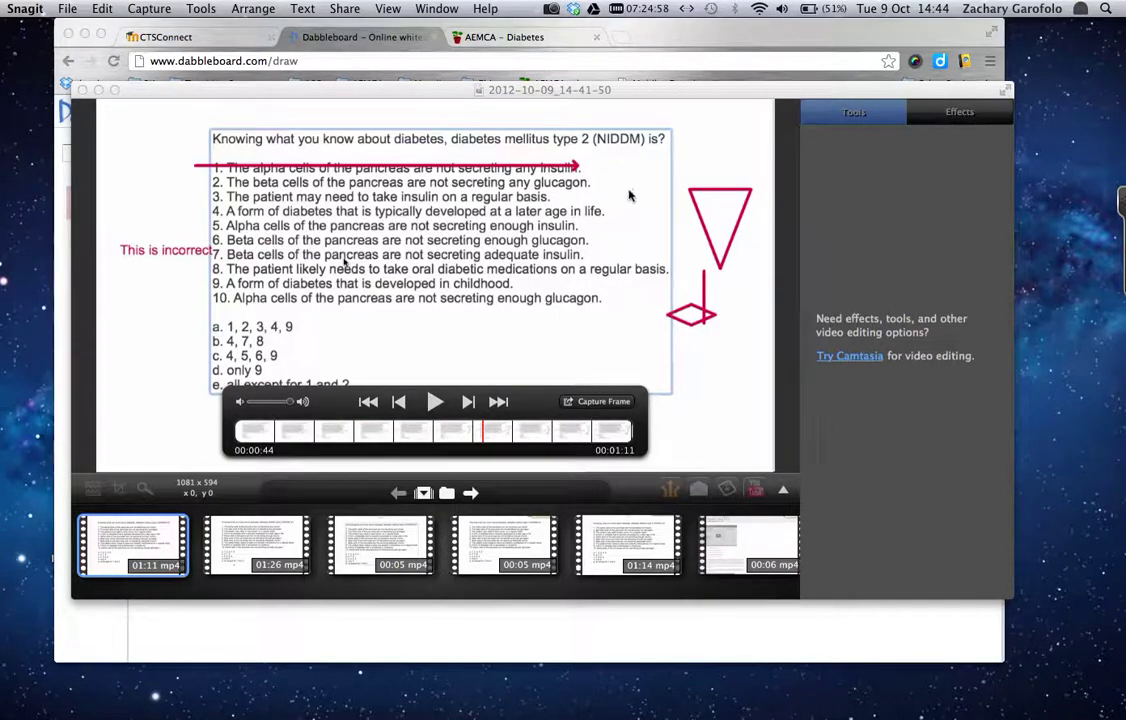
pyautogui.moveTo(853, 99)
pyautogui.mouseDown()
pyautogui.moveTo(833, 202)
pyautogui.moveTo(828, 113)
pyautogui.mouseUp()
pyautogui.moveTo(760, 272)
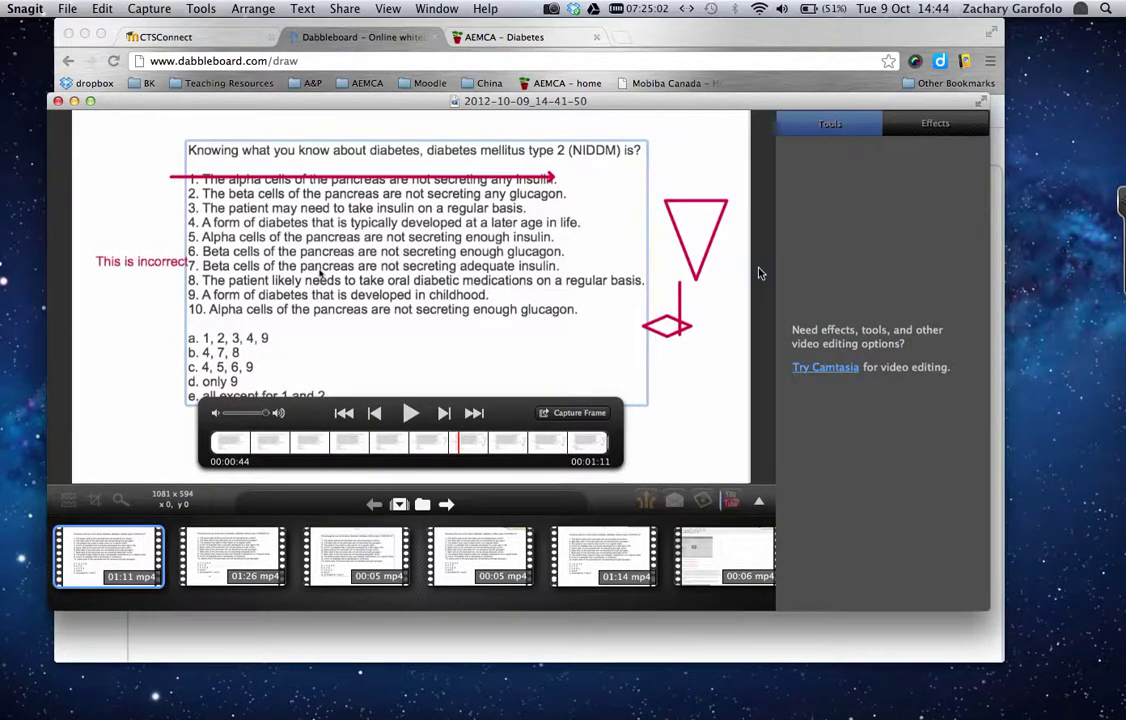